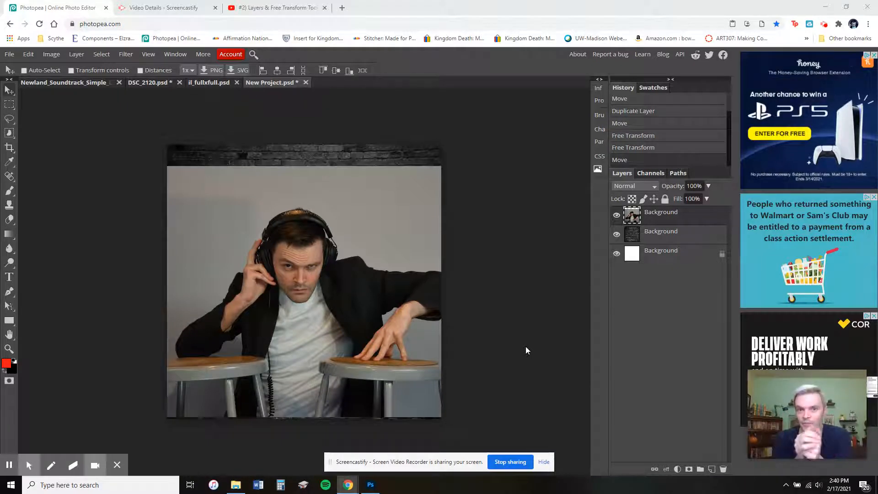
Examine the portrait up close, select the brick wall layer, and hide and reshow the portrait layer to inspect the bricks beneath.
{"action": "left_click", "coordinate": [9, 348]}
{"action": "left_click", "coordinate": [283, 291]}
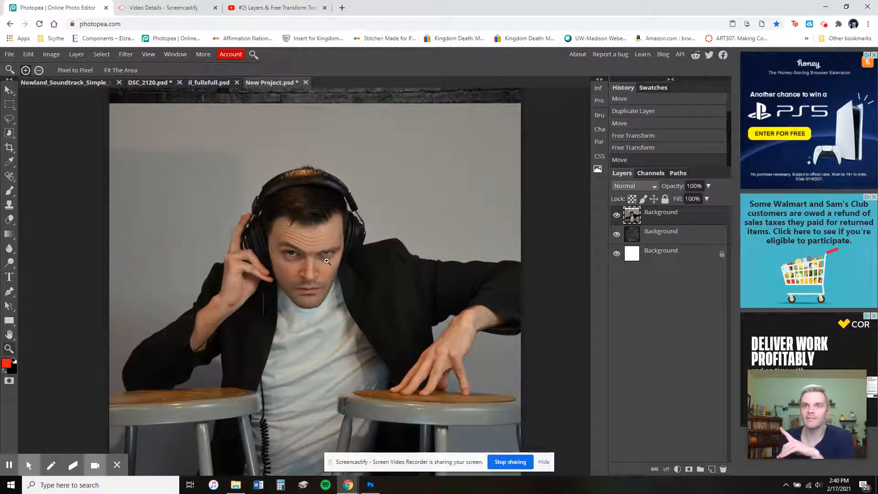
{"action": "left_click", "coordinate": [338, 229]}
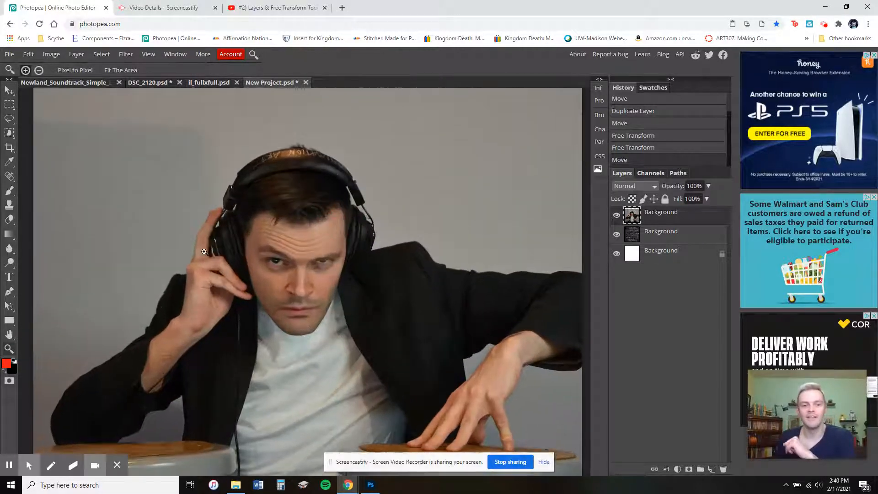
{"action": "left_click", "coordinate": [204, 252]}
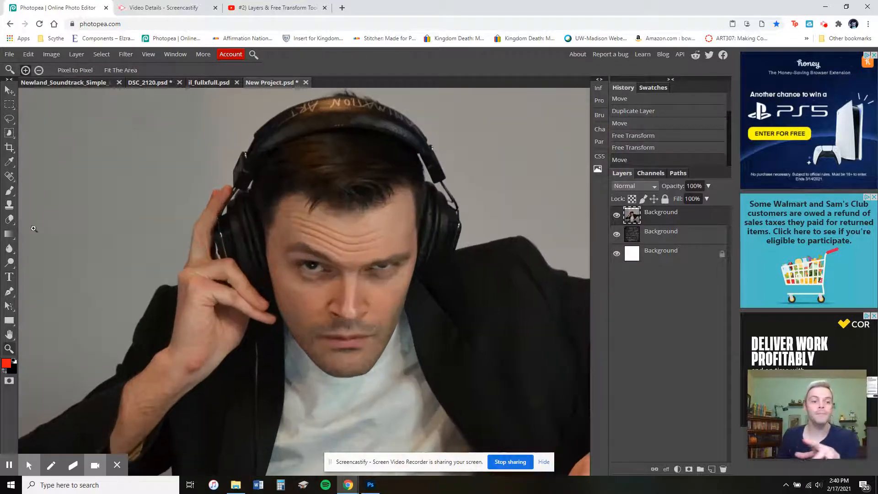
{"action": "scroll", "coordinate": [297, 228], "scroll_direction": "up", "scroll_amount": 2}
{"action": "scroll", "coordinate": [296, 228], "scroll_direction": "down", "scroll_amount": 1}
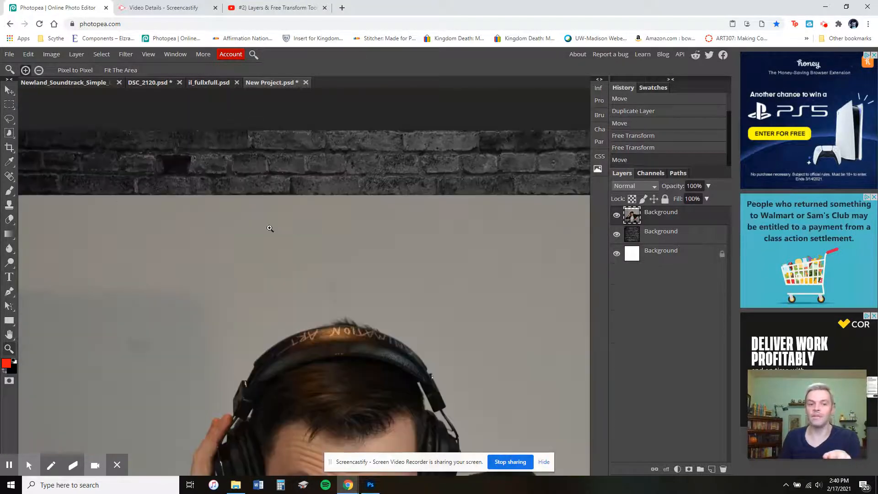
{"action": "key", "text": "v"}
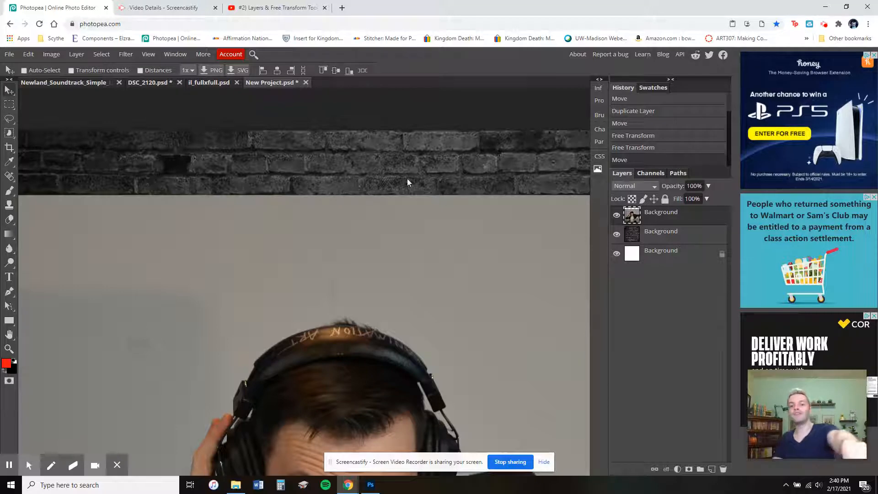
{"action": "left_click", "coordinate": [660, 235]}
{"action": "left_click", "coordinate": [620, 216]}
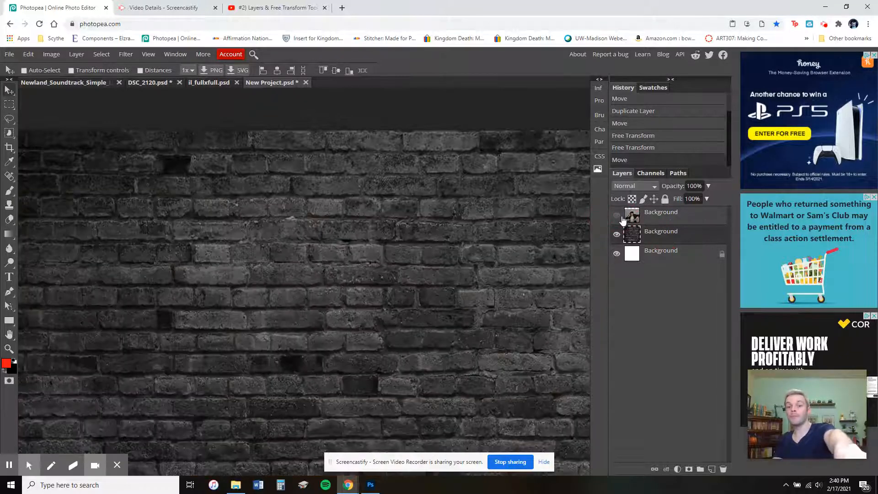
{"action": "left_click", "coordinate": [619, 215]}
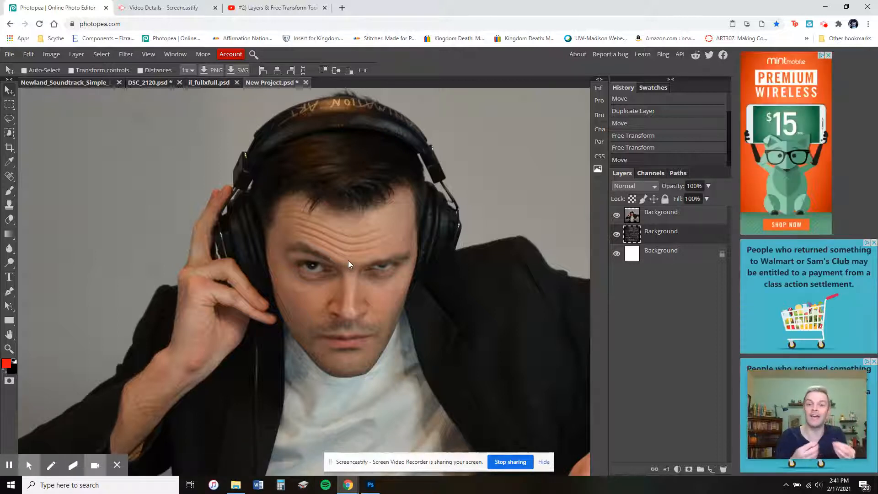
{"action": "left_click", "coordinate": [11, 219]}
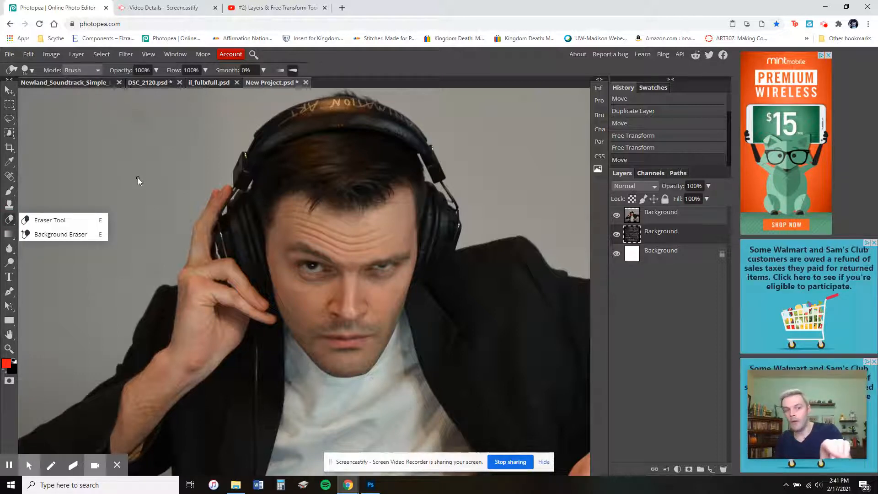
{"action": "left_click", "coordinate": [33, 71]}
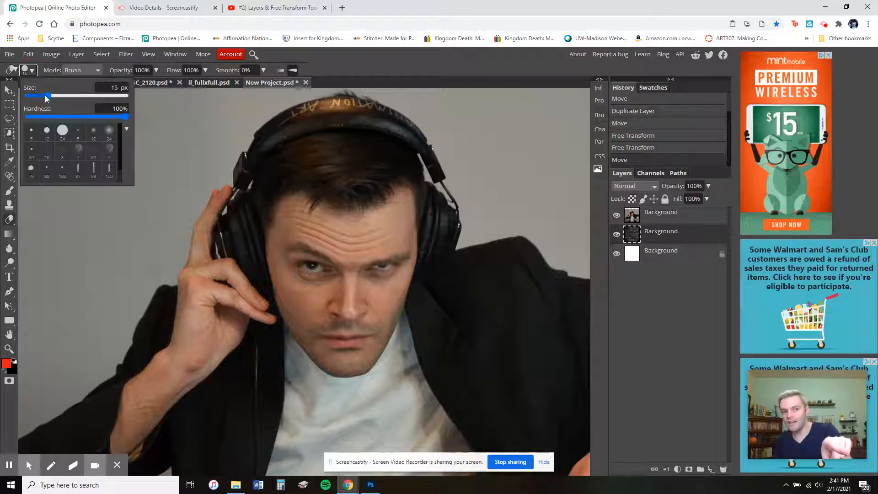
{"action": "left_click_drag", "start_coordinate": [44, 95], "coordinate": [85, 96]}
{"action": "left_click_drag", "start_coordinate": [159, 163], "coordinate": [140, 175]}
{"action": "left_click", "coordinate": [111, 176]}
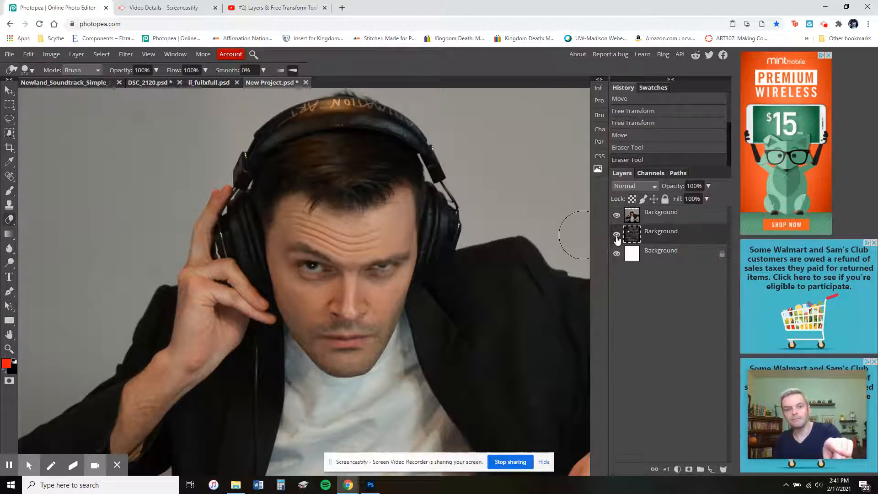
{"action": "key", "text": "ctrl+z"}
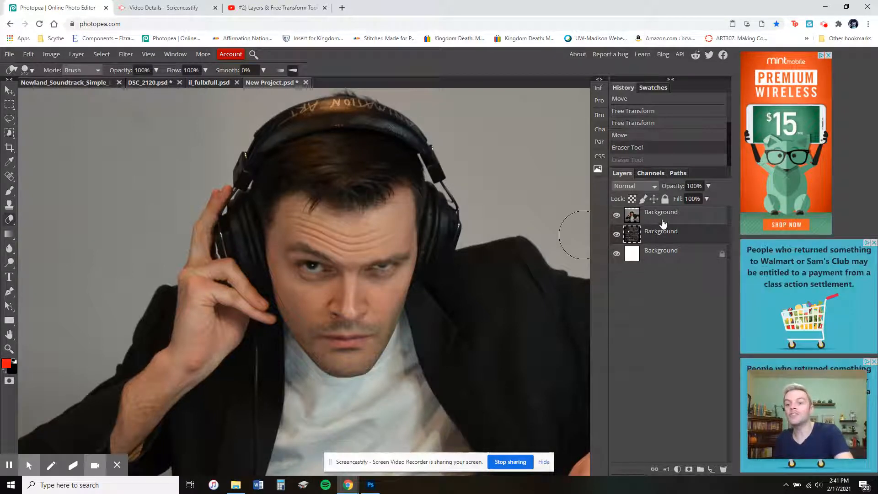
{"action": "key", "text": "ctrl+z"}
Erase the grey wall beside the raised hand on the portrait layer, enlarging the eraser to 666 px for the second stroke.
{"action": "left_click", "coordinate": [664, 223]}
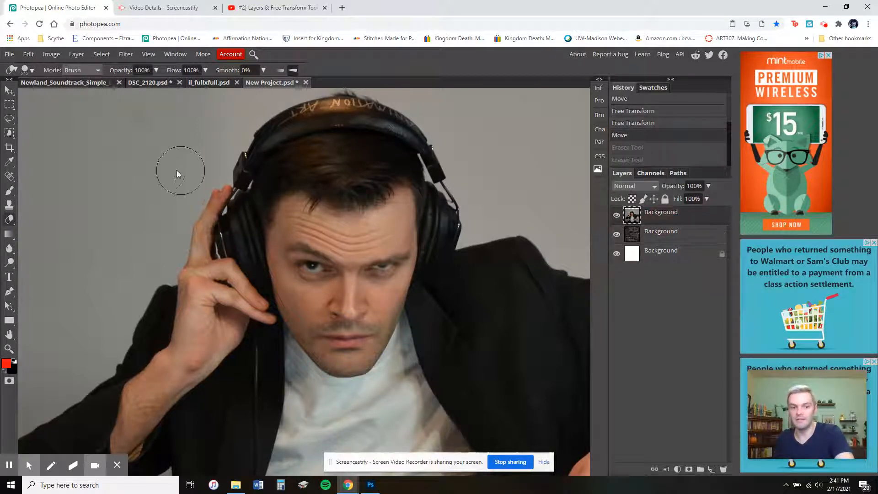
{"action": "mouse_move", "coordinate": [159, 150]}
{"action": "left_mouse_down"}
{"action": "mouse_move", "coordinate": [160, 179]}
{"action": "mouse_move", "coordinate": [125, 227]}
{"action": "mouse_move", "coordinate": [101, 229]}
{"action": "mouse_move", "coordinate": [138, 141]}
{"action": "mouse_move", "coordinate": [165, 128]}
{"action": "mouse_move", "coordinate": [179, 144]}
{"action": "mouse_move", "coordinate": [164, 184]}
{"action": "mouse_move", "coordinate": [143, 174]}
{"action": "left_mouse_up"}
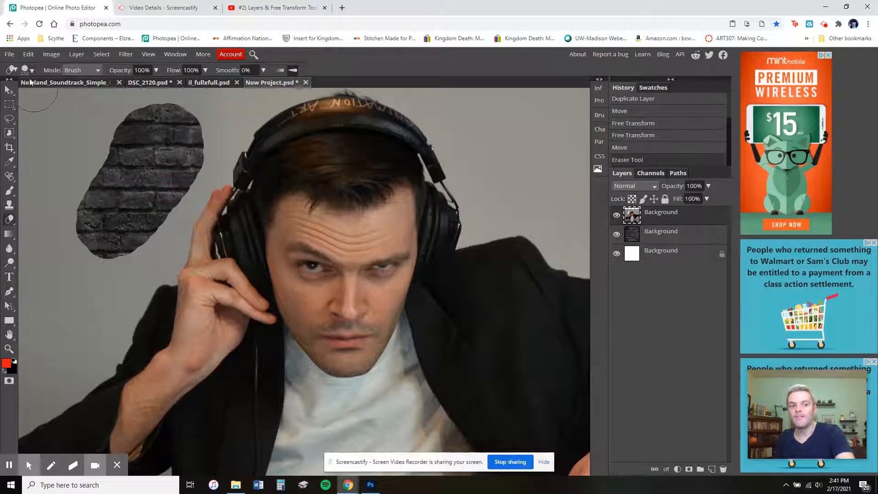
{"action": "left_click", "coordinate": [28, 71]}
{"action": "left_click_drag", "start_coordinate": [82, 96], "coordinate": [112, 95]}
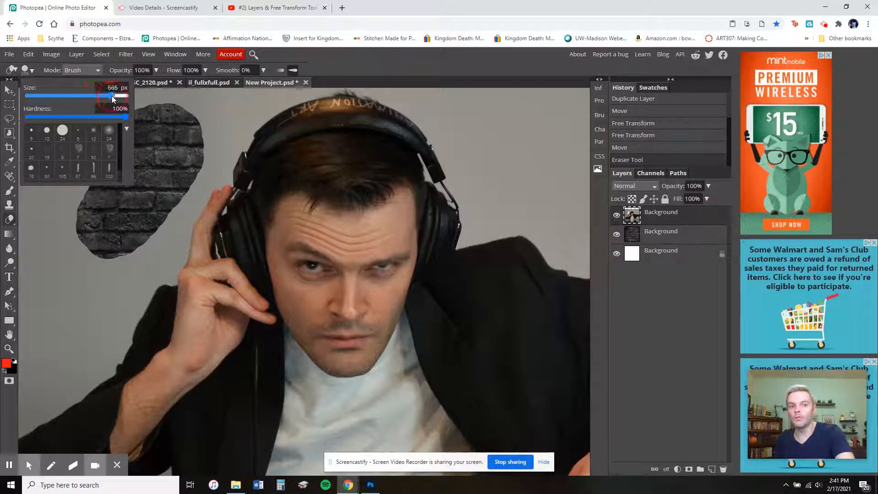
{"action": "mouse_move", "coordinate": [85, 202]}
{"action": "left_mouse_down"}
{"action": "mouse_move", "coordinate": [77, 169]}
{"action": "mouse_move", "coordinate": [101, 103]}
{"action": "mouse_move", "coordinate": [131, 96]}
{"action": "left_mouse_up"}
Try erasing along the raised fingers with a 22 px eraser, and undo all eraser strokes on the portrait layer.
{"action": "left_click", "coordinate": [30, 71]}
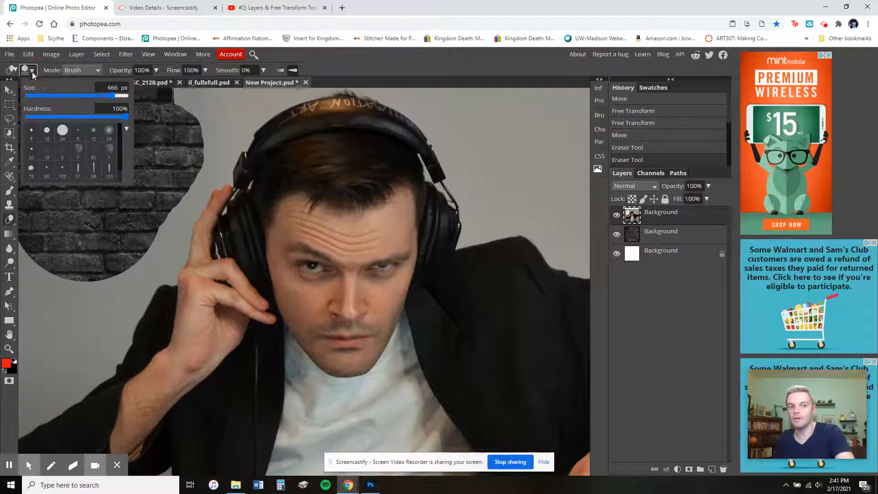
{"action": "mouse_move", "coordinate": [73, 95]}
{"action": "left_mouse_down"}
{"action": "mouse_move", "coordinate": [86, 95]}
{"action": "mouse_move", "coordinate": [52, 96]}
{"action": "left_mouse_up"}
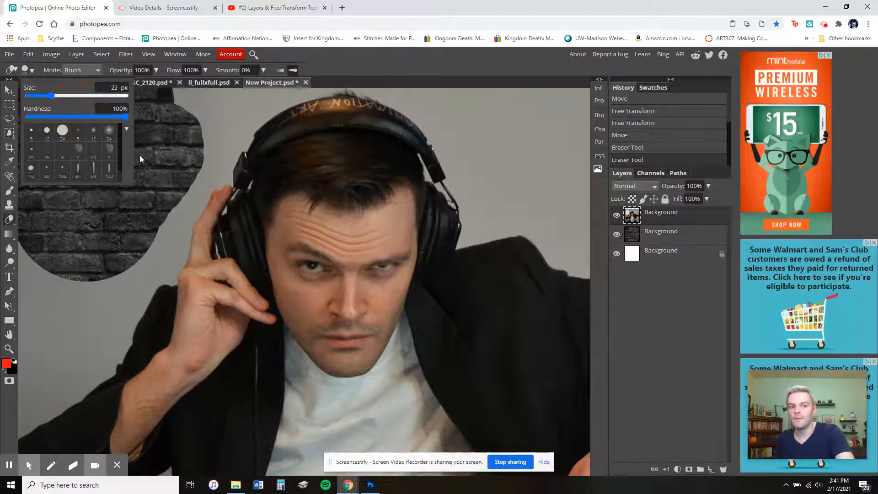
{"action": "left_click_drag", "start_coordinate": [210, 192], "coordinate": [198, 209]}
{"action": "key", "text": "ctrl+z"}
{"action": "key", "text": "ctrl+z"}
{"action": "key", "text": "ctrl+z"}
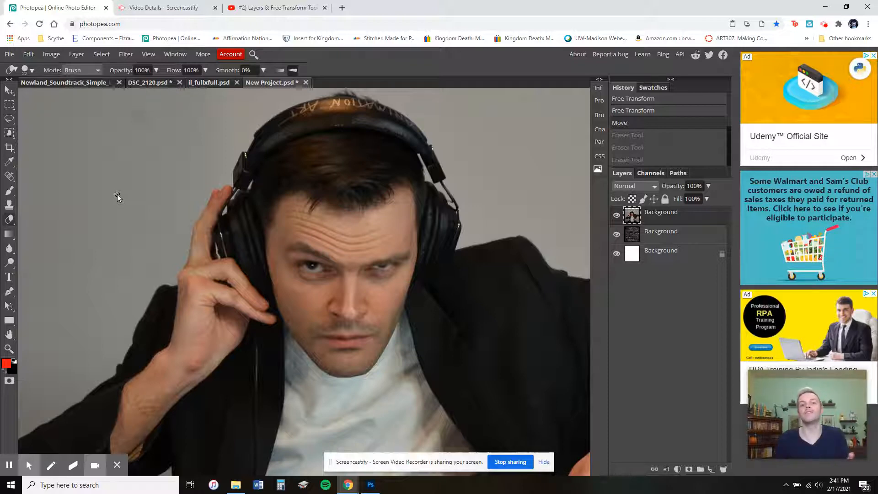
{"action": "left_click", "coordinate": [9, 349]}
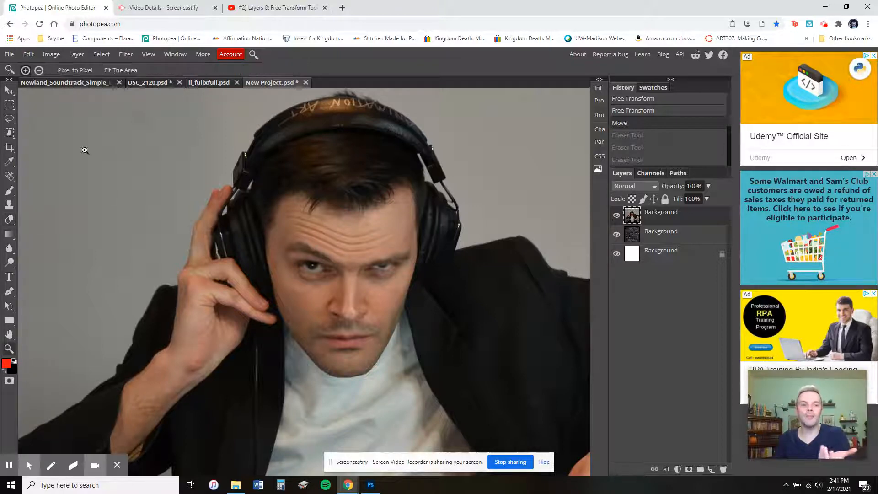
{"action": "left_click", "coordinate": [111, 71]}
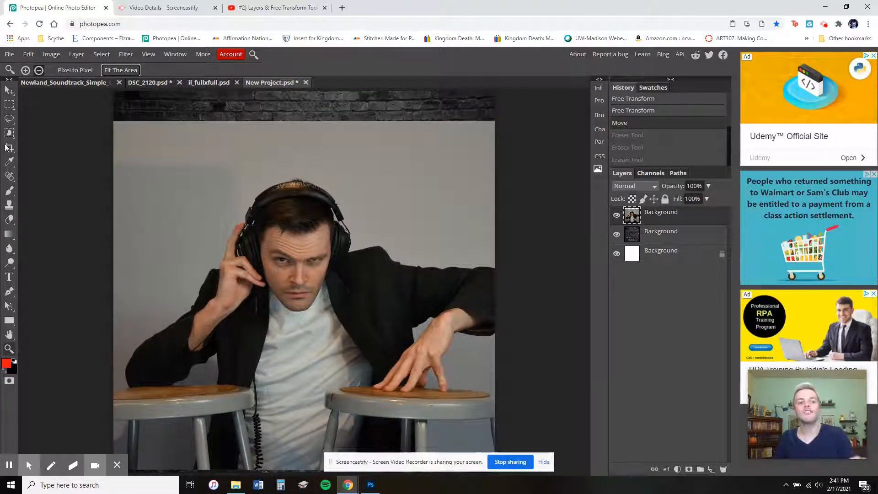
{"action": "left_click", "coordinate": [10, 192]}
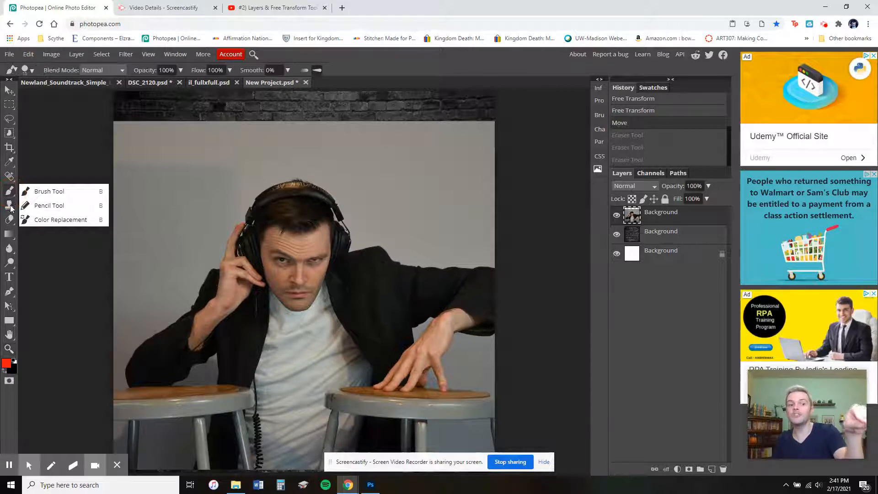
{"action": "left_click", "coordinate": [9, 204]}
{"action": "left_click", "coordinate": [9, 221]}
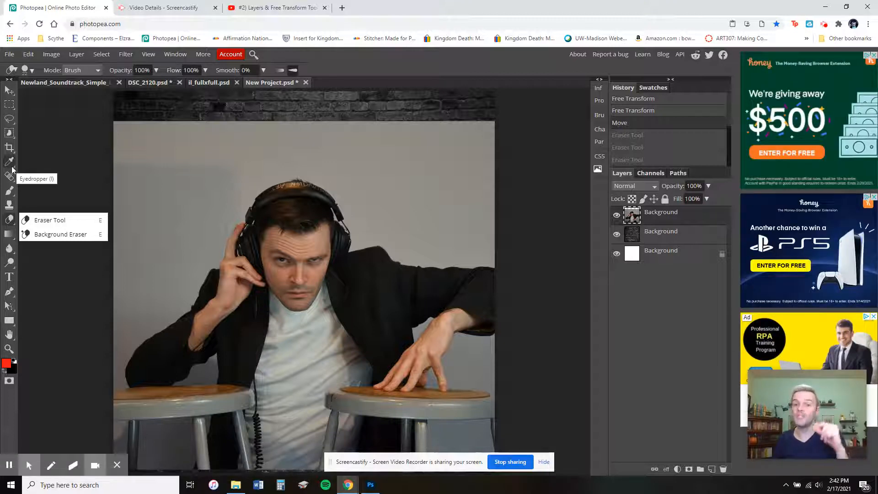
{"action": "right_click", "coordinate": [10, 163]}
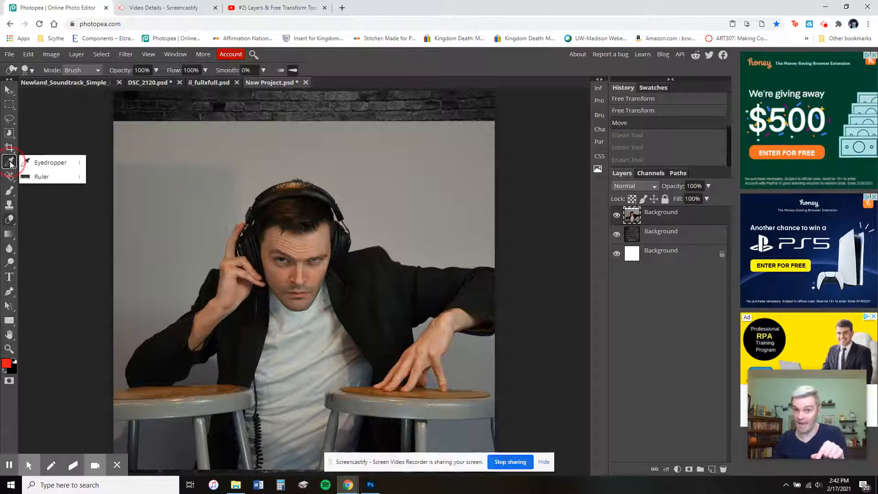
{"action": "left_click", "coordinate": [9, 147]}
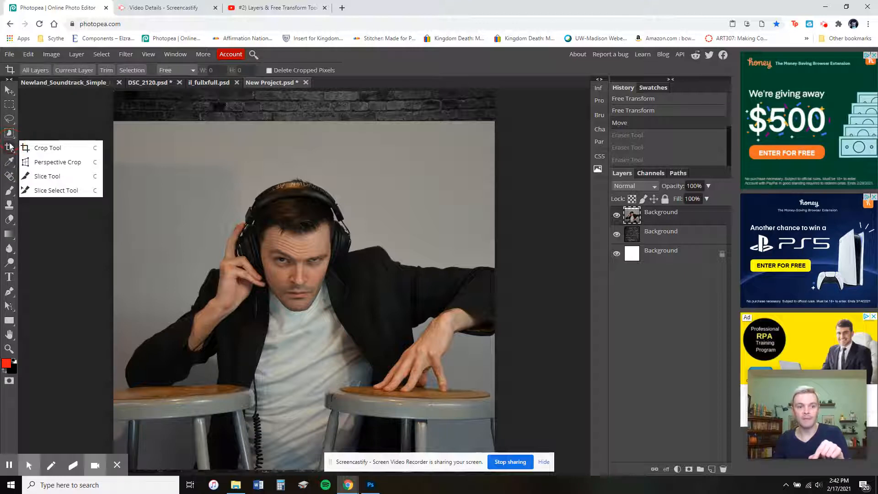
Select the grey wall above the man on the portrait layer with the Magic Wand at a tolerance of 50.
{"action": "right_click", "coordinate": [10, 135]}
{"action": "left_click", "coordinate": [47, 162]}
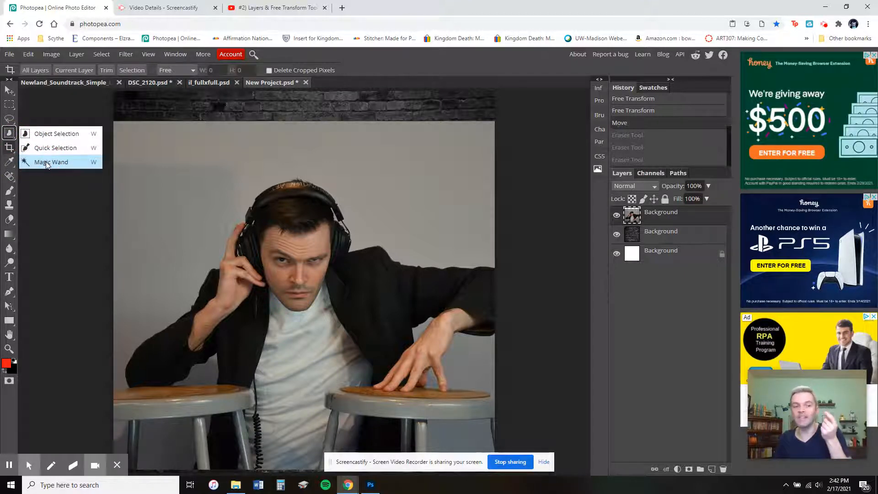
{"action": "left_click", "coordinate": [47, 163]}
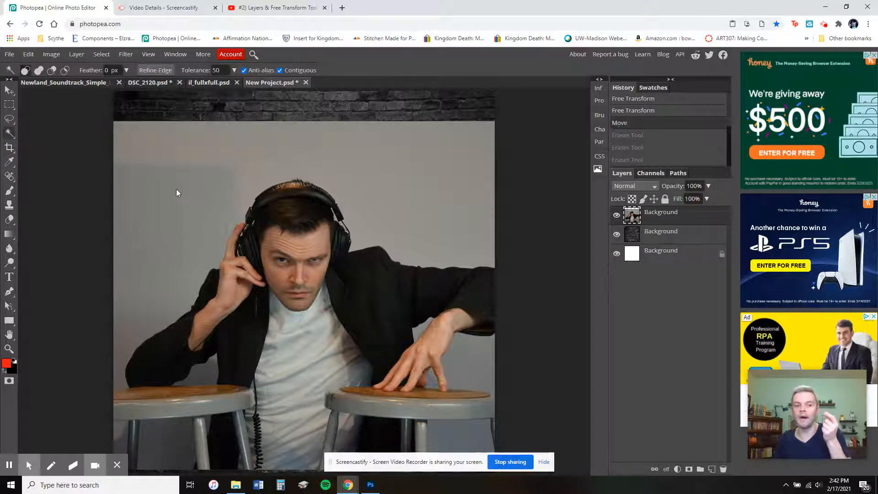
{"action": "left_click", "coordinate": [245, 154]}
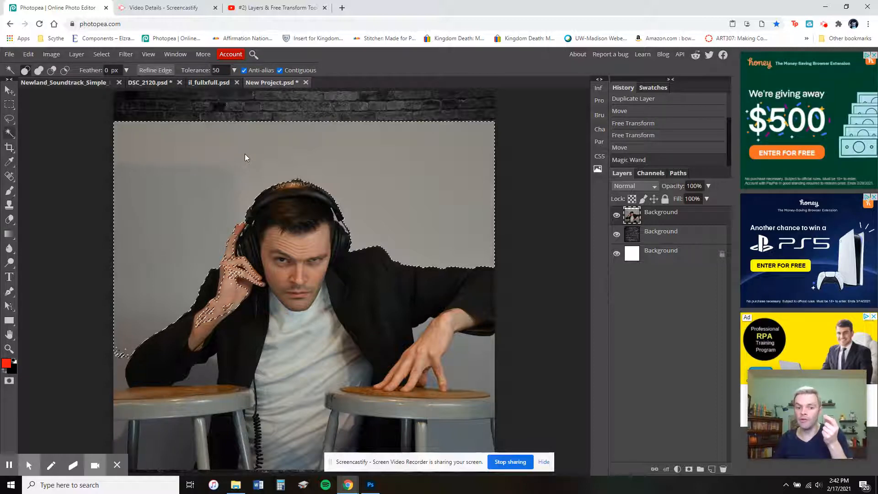
Set the Magic Wand tolerance to 150, clear the current selection and sample the grey wall above the man's shoulder again.
{"action": "left_click", "coordinate": [8, 350]}
{"action": "left_click", "coordinate": [316, 293], "text": "alt"}
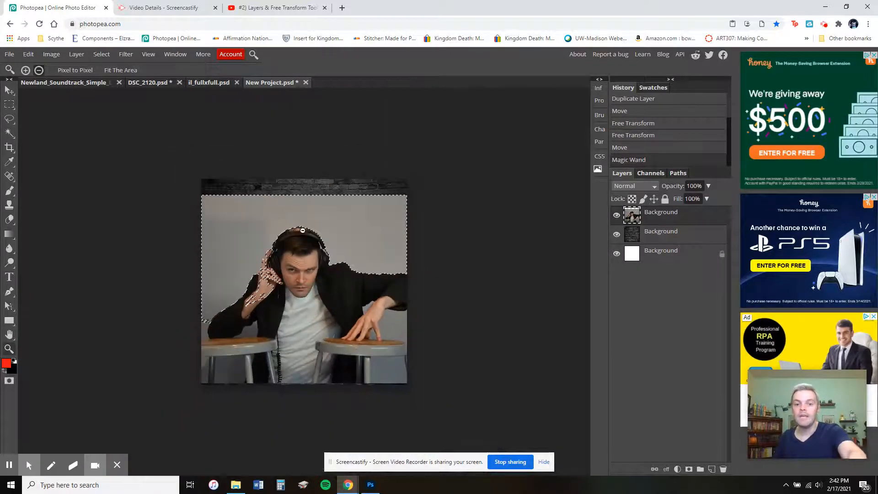
{"action": "left_click", "coordinate": [25, 70]}
{"action": "left_click", "coordinate": [376, 243]}
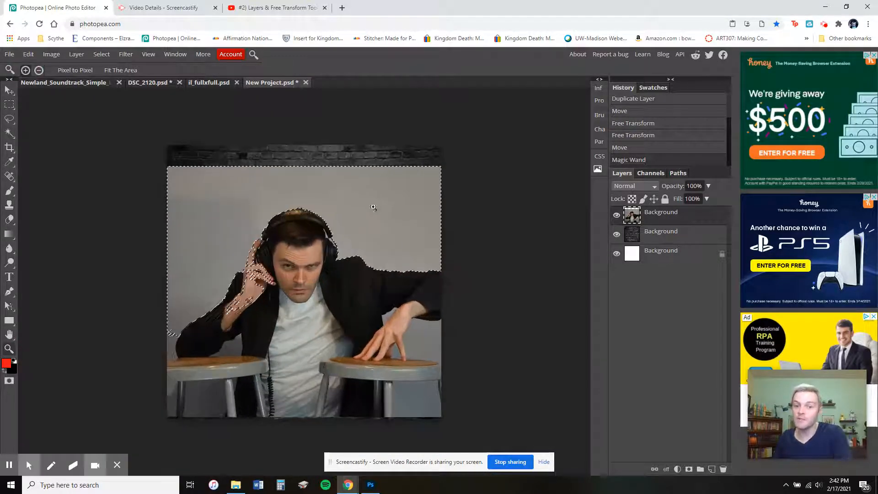
{"action": "left_click", "coordinate": [374, 193]}
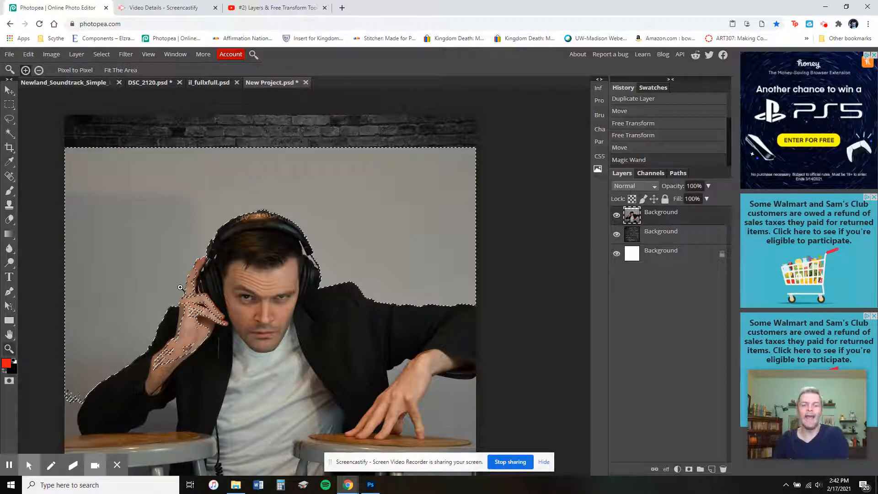
{"action": "left_click", "coordinate": [8, 137]}
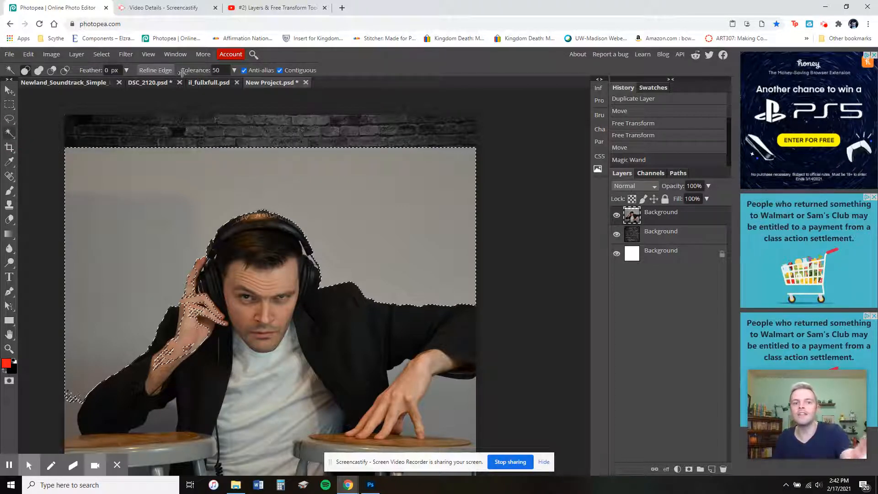
{"action": "left_click", "coordinate": [220, 70]}
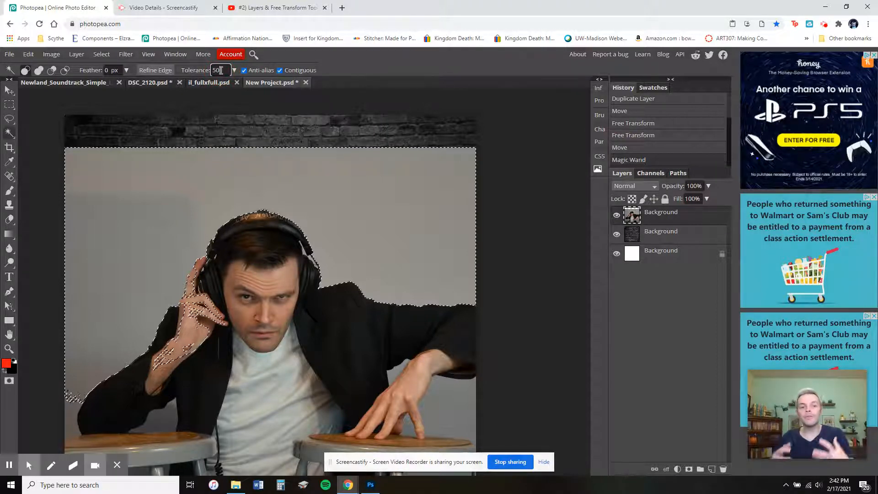
{"action": "left_click_drag", "start_coordinate": [221, 70], "coordinate": [210, 70]}
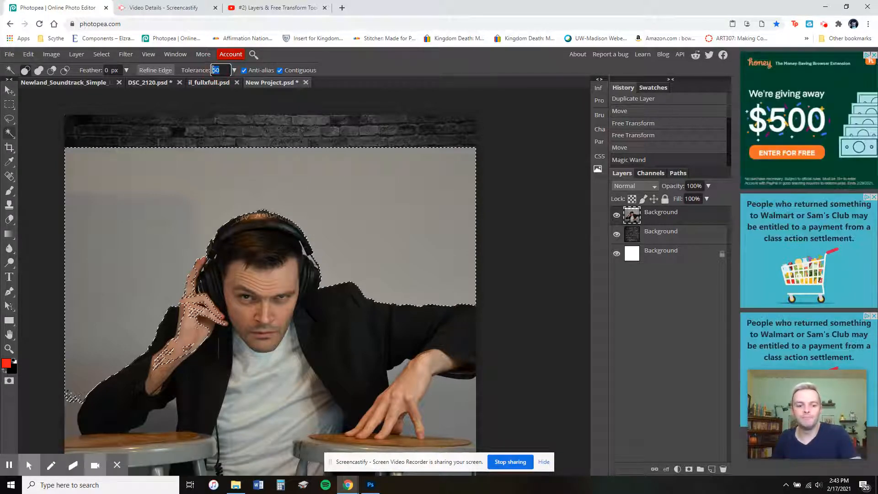
{"action": "type", "text": "150"}
{"action": "key", "text": "ctrl+d"}
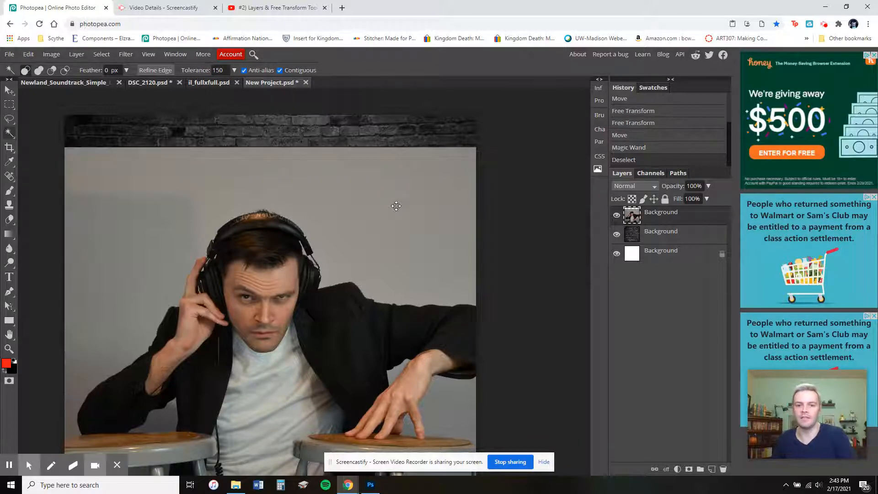
{"action": "left_click", "coordinate": [380, 211]}
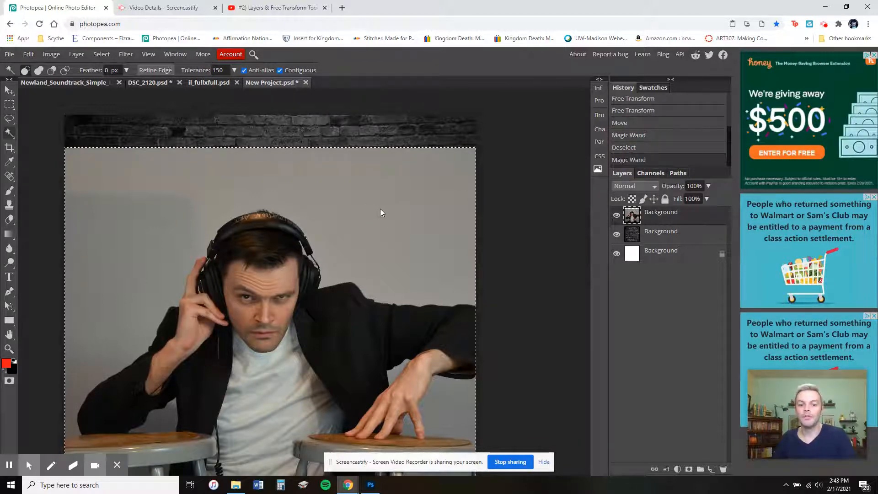
{"action": "scroll", "coordinate": [380, 210], "scroll_direction": "down", "scroll_amount": 5}
{"action": "scroll", "coordinate": [380, 212], "scroll_direction": "up", "scroll_amount": 5}
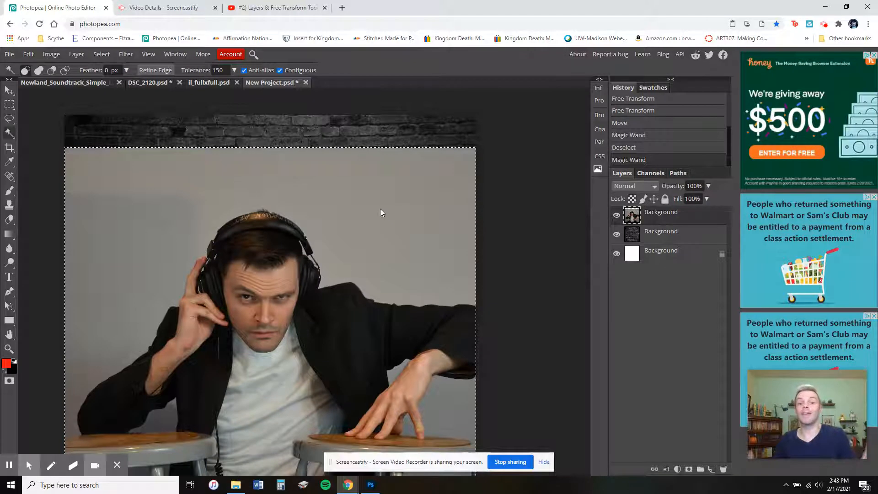
Try the Magic Wand at a tolerance of 10 on the grey wall above the shoulder and beside the raised hand.
{"action": "left_click_drag", "start_coordinate": [225, 71], "coordinate": [210, 71]}
{"action": "type", "text": "10"}
{"action": "left_click", "coordinate": [375, 195]}
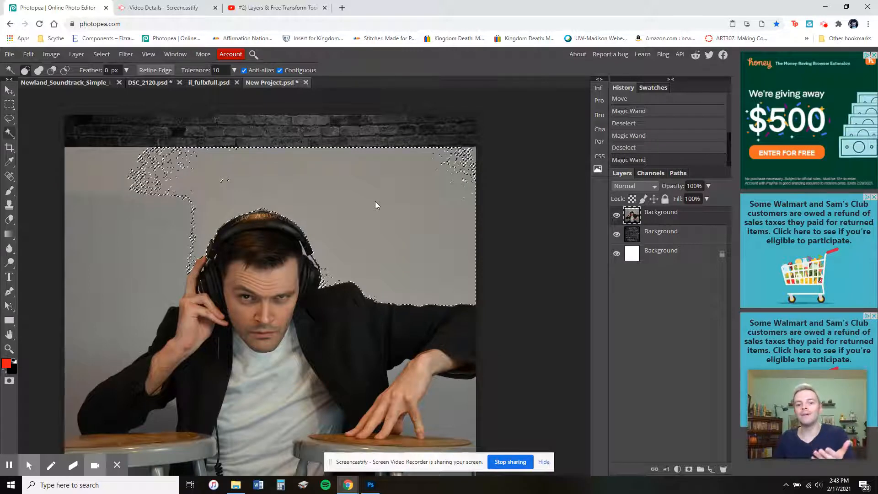
{"action": "left_click", "coordinate": [157, 222]}
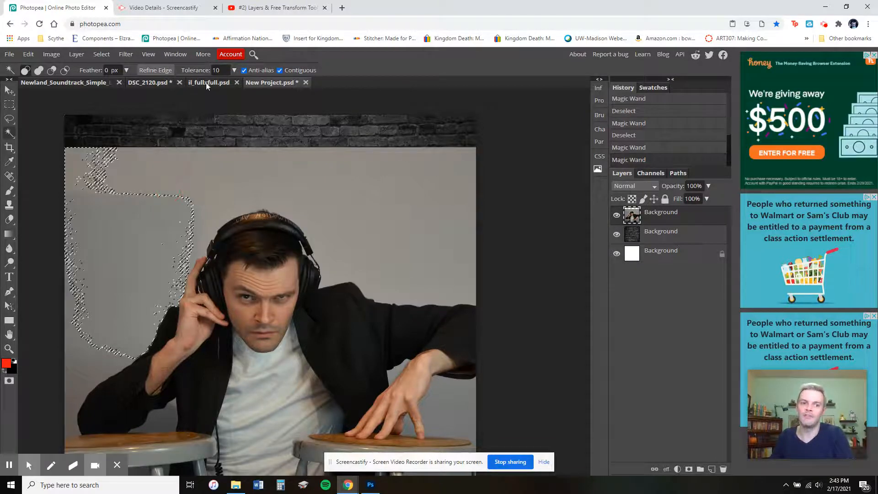
Set the Magic Wand tolerance to 40, select the grey wall above the head and add its upper corner patch to the selection.
{"action": "left_click", "coordinate": [212, 71]}
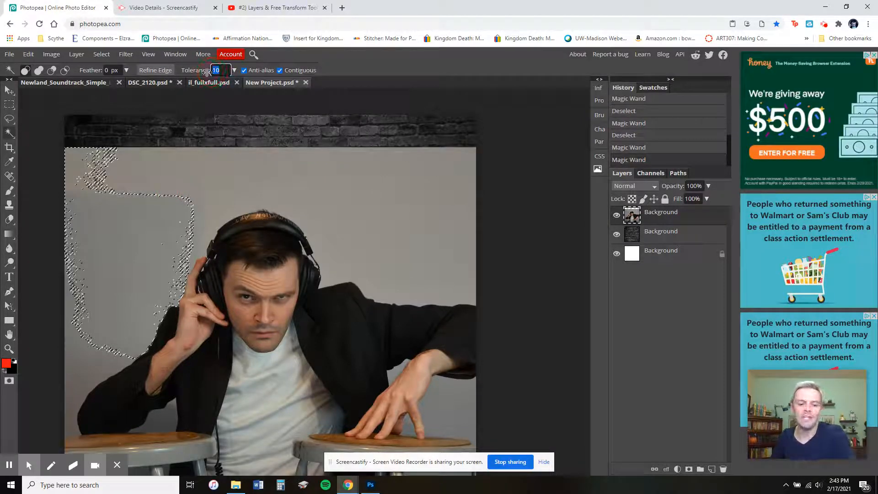
{"action": "type", "text": "40"}
{"action": "left_click", "coordinate": [301, 198]}
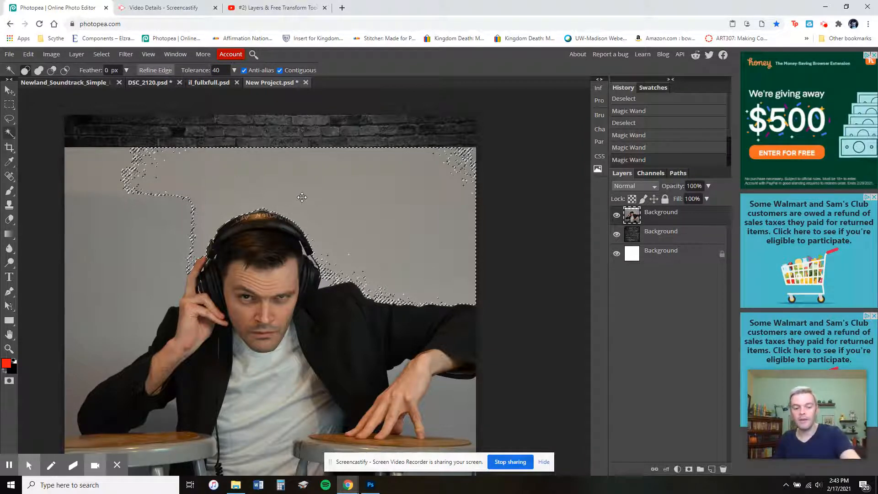
{"action": "key", "text": "shift"}
{"action": "left_click", "coordinate": [463, 160], "text": "shift"}
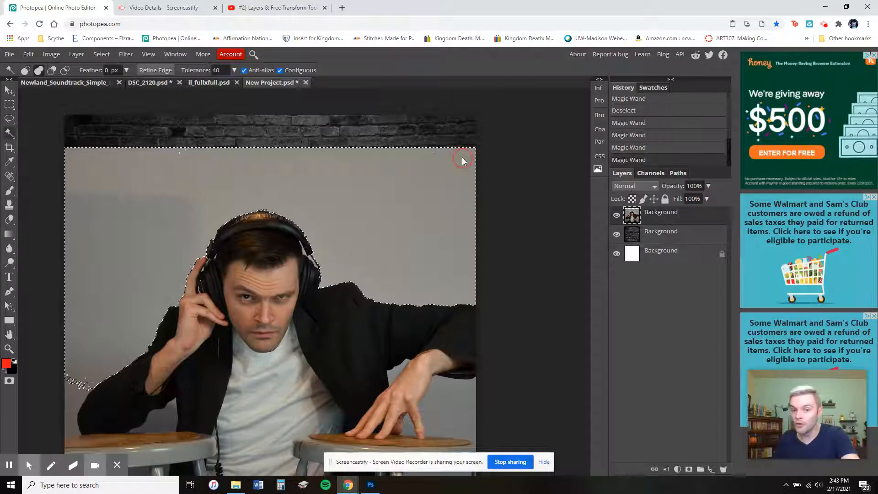
Try selecting the wall patch beside the man's elbow, undo that selection, and delete the previously selected grey wall from the portrait layer.
{"action": "left_click", "coordinate": [75, 390]}
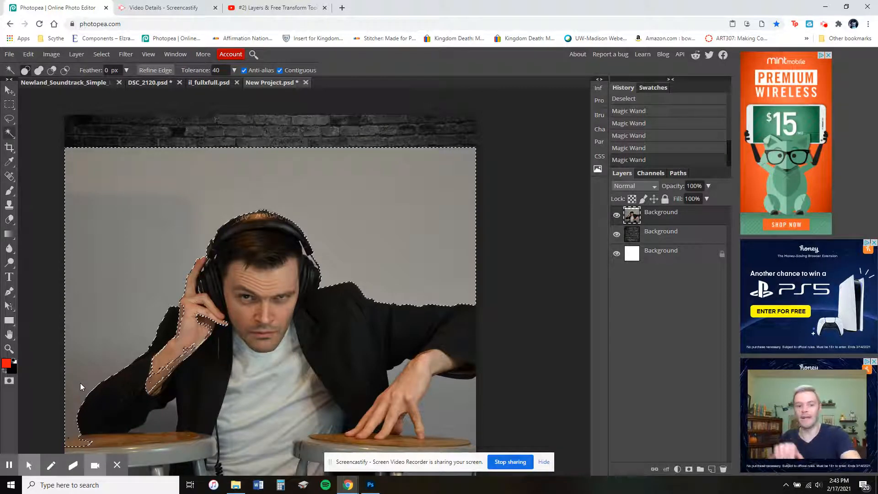
{"action": "key", "text": "ctrl+z"}
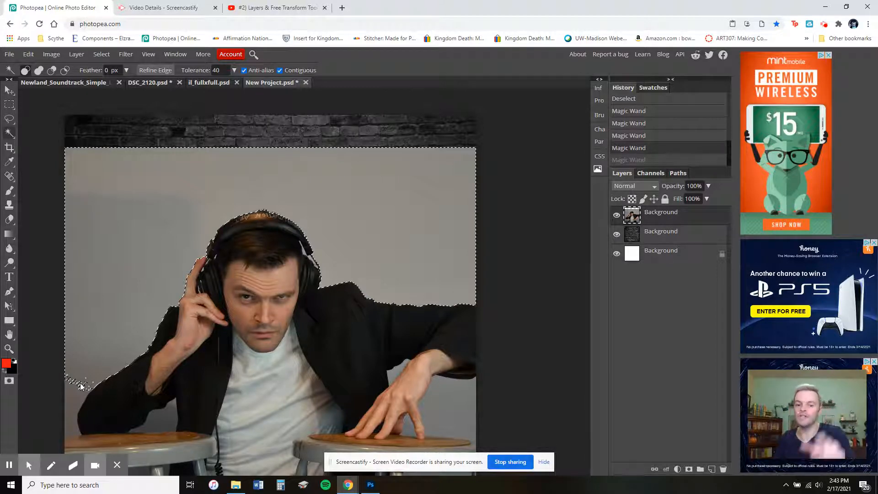
{"action": "key", "text": "Delete"}
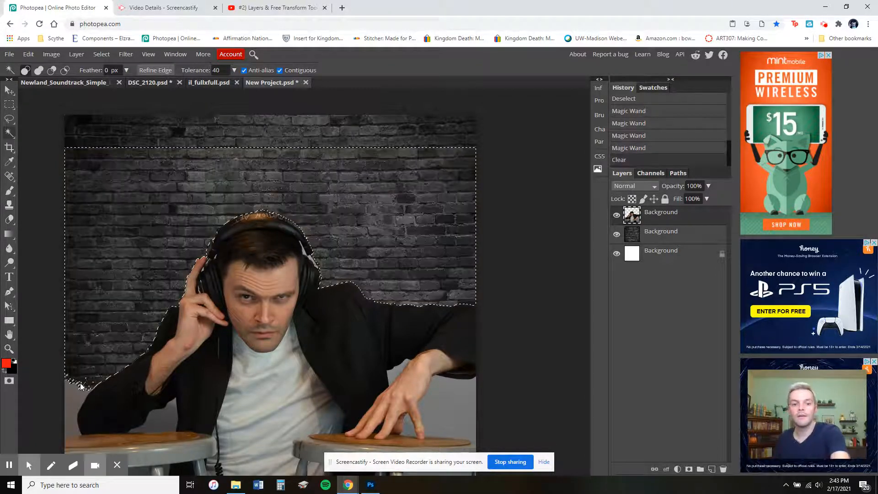
Sample the white shirt with the Magic Wand, and clear the selection around the man.
{"action": "left_click", "coordinate": [237, 371]}
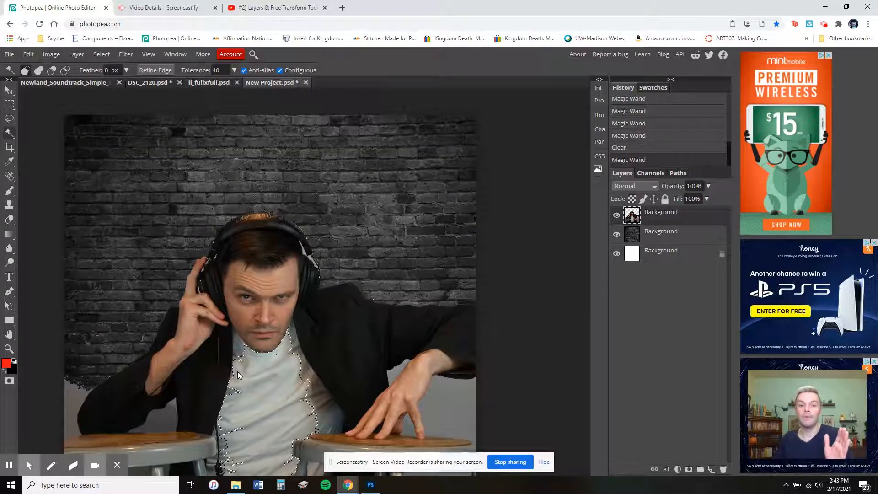
{"action": "left_click", "coordinate": [9, 348]}
{"action": "left_click", "coordinate": [257, 244]}
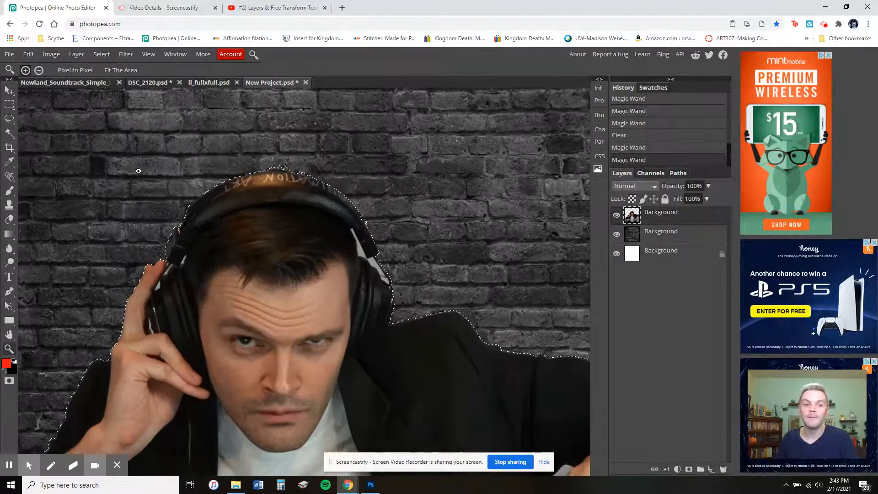
{"action": "left_click", "coordinate": [9, 105]}
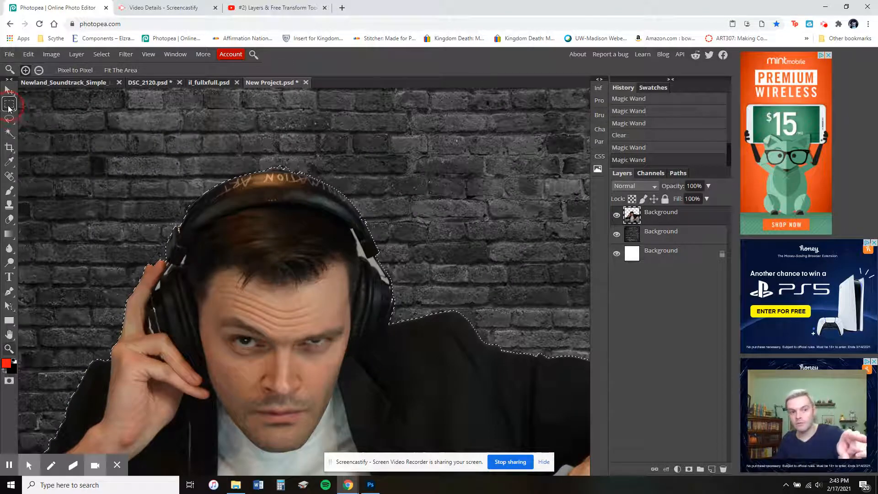
{"action": "left_click", "coordinate": [146, 142]}
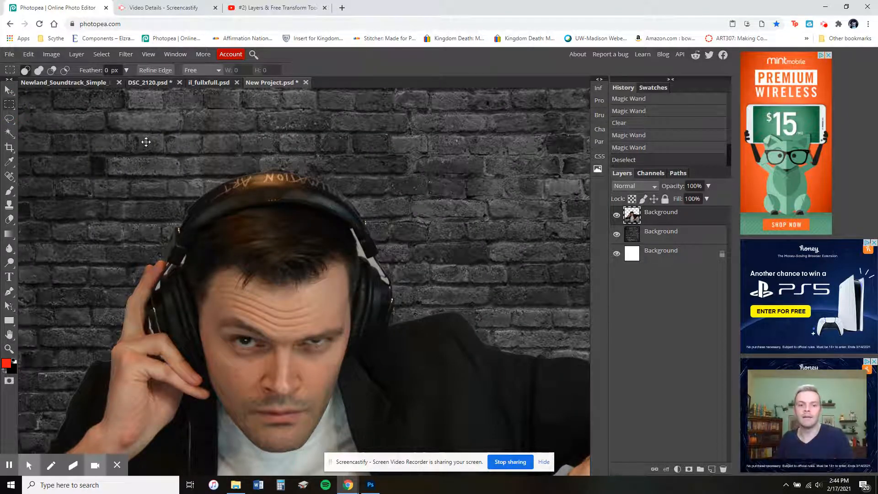
Examine up close the leftover grey wall in the gap between the man's hair and the headphone band.
{"action": "left_click", "coordinate": [9, 349]}
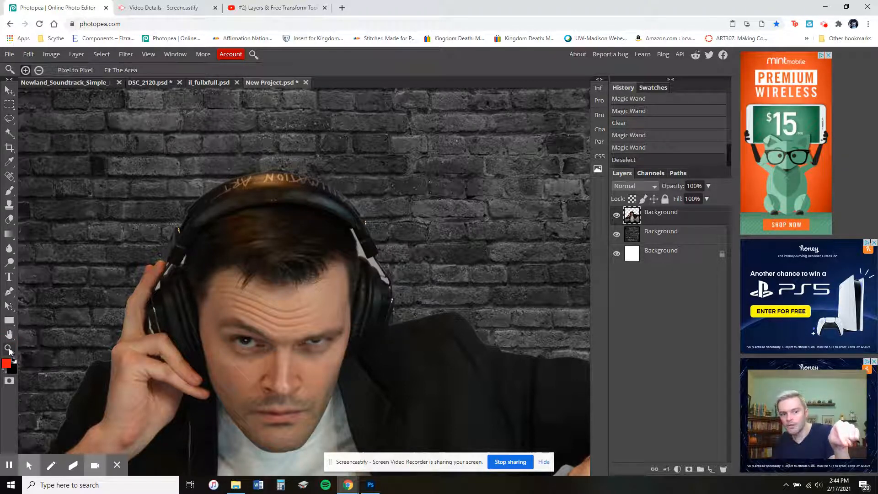
{"action": "left_click", "coordinate": [339, 246]}
{"action": "left_click", "coordinate": [371, 249]}
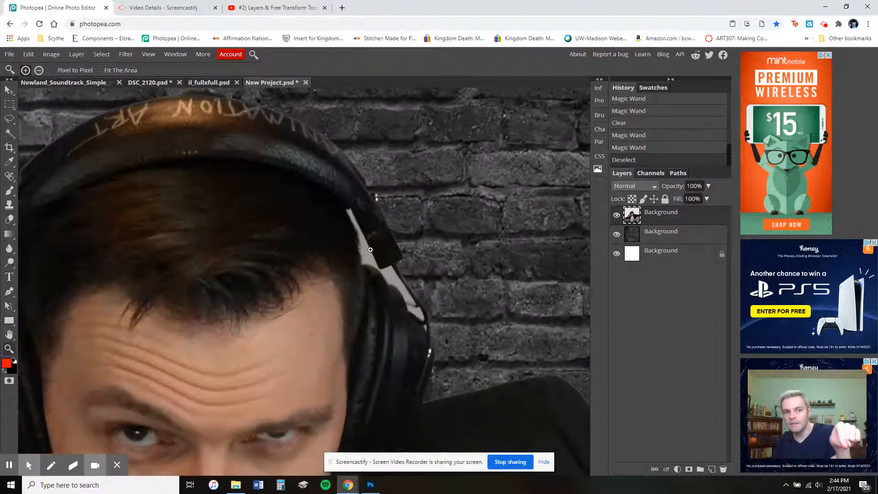
{"action": "left_click", "coordinate": [40, 72]}
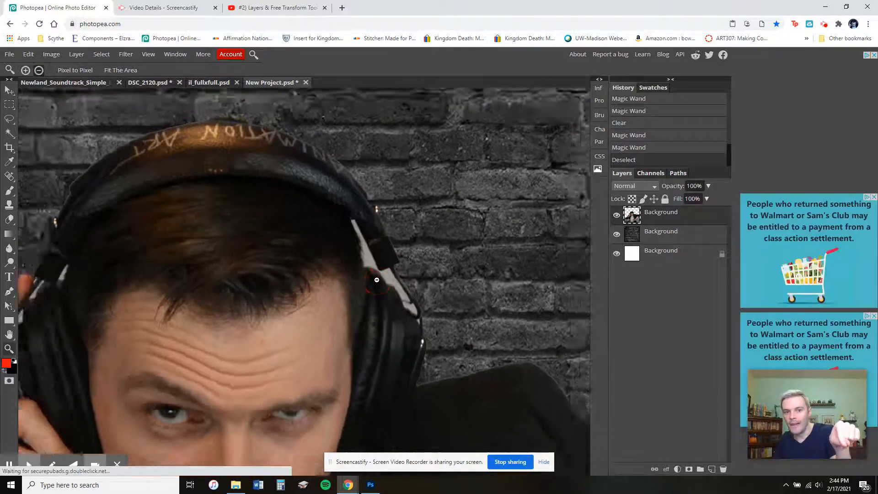
{"action": "left_click", "coordinate": [40, 72]}
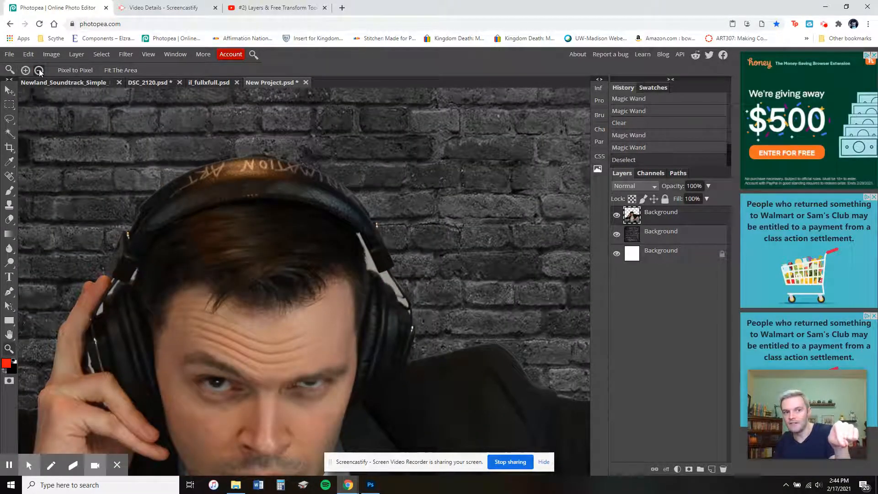
{"action": "left_click", "coordinate": [337, 232]}
{"action": "left_click", "coordinate": [338, 235]}
{"action": "left_click", "coordinate": [26, 70]}
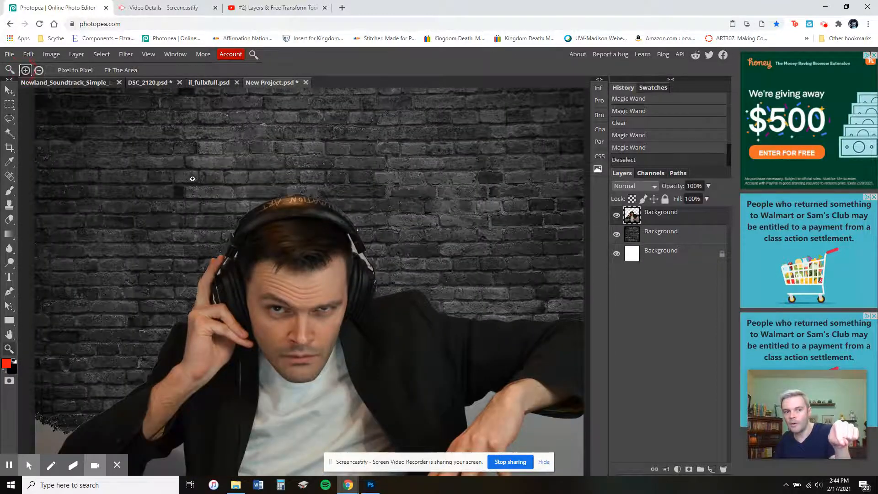
{"action": "left_click", "coordinate": [365, 273]}
{"action": "left_click", "coordinate": [357, 241]}
{"action": "left_click", "coordinate": [355, 239]}
{"action": "left_click", "coordinate": [355, 238]}
{"action": "left_click", "coordinate": [355, 238]}
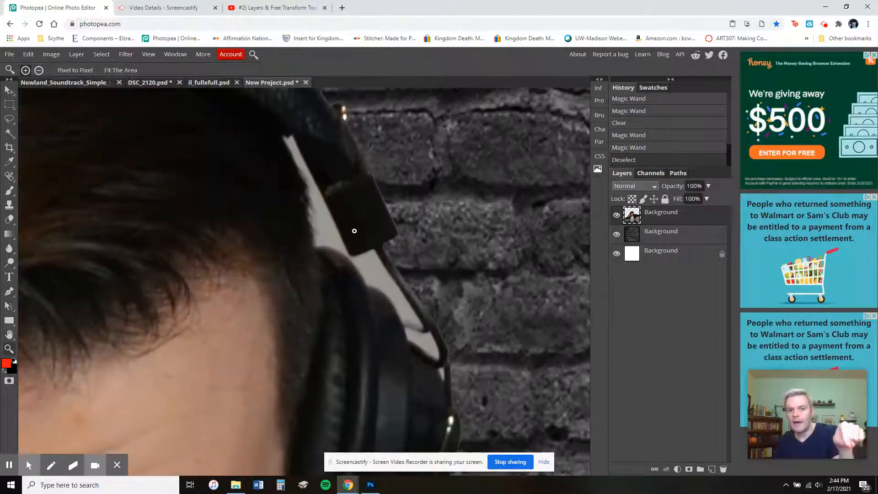
{"action": "left_click", "coordinate": [354, 232]}
{"action": "scroll", "coordinate": [353, 230], "scroll_direction": "up", "scroll_amount": 5}
{"action": "scroll", "coordinate": [354, 229], "scroll_direction": "down", "scroll_amount": 5}
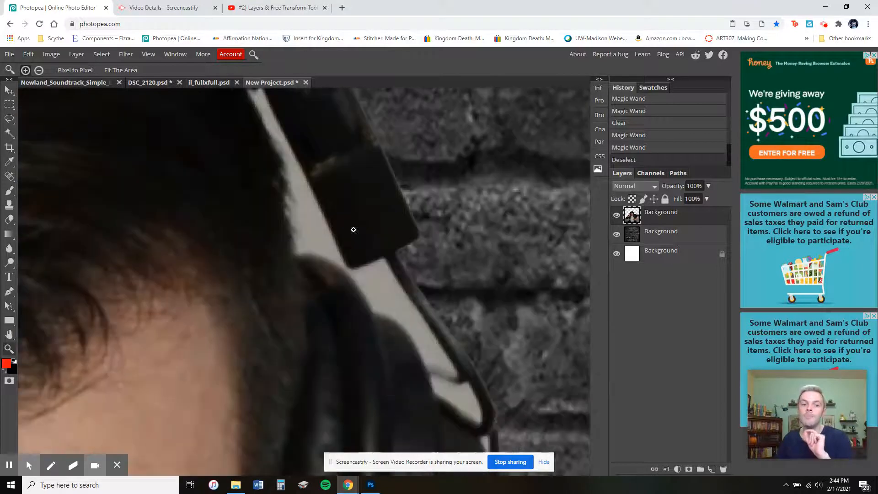
Set the eraser size to 5 px and erase the grey along the hair edge and over the top of the ear cup.
{"action": "left_click", "coordinate": [10, 219]}
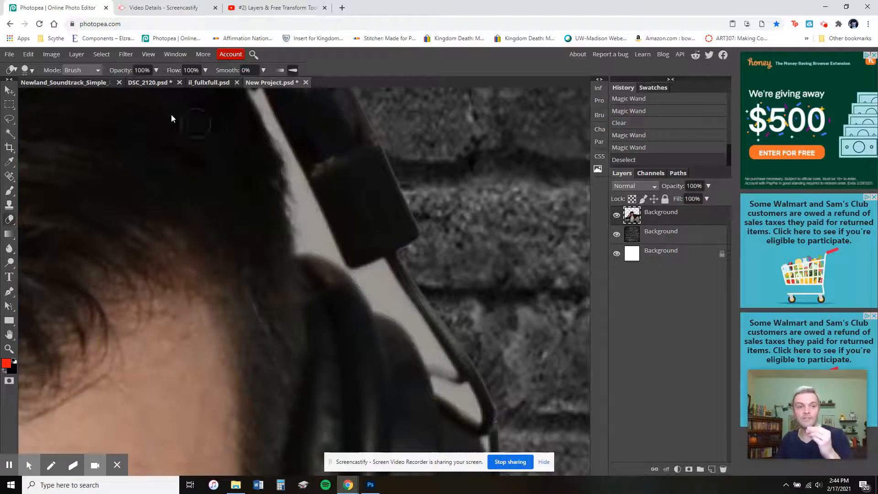
{"action": "left_click", "coordinate": [30, 70]}
{"action": "left_click", "coordinate": [50, 95]}
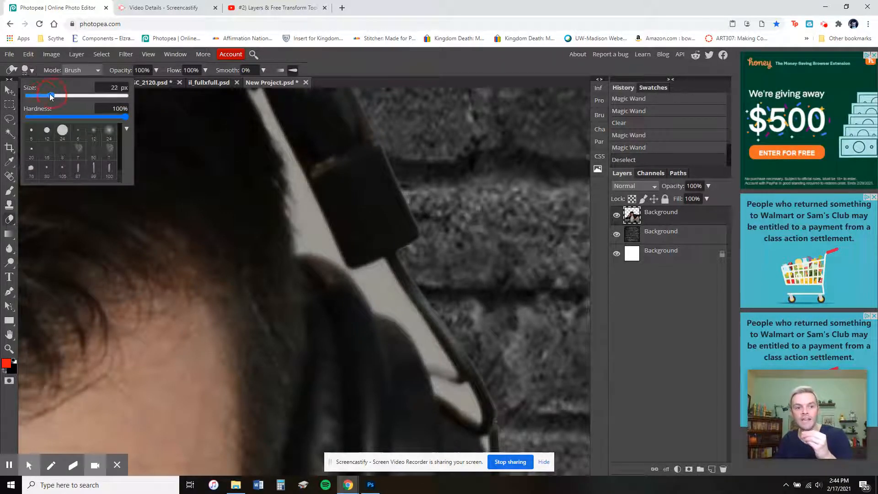
{"action": "left_click_drag", "start_coordinate": [49, 94], "coordinate": [40, 96]}
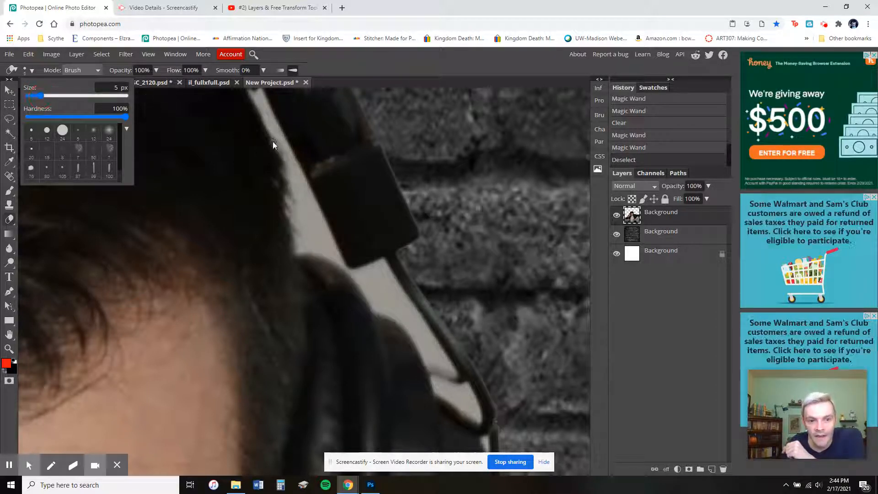
{"action": "left_click", "coordinate": [279, 156]}
{"action": "left_click_drag", "start_coordinate": [286, 185], "coordinate": [289, 203]}
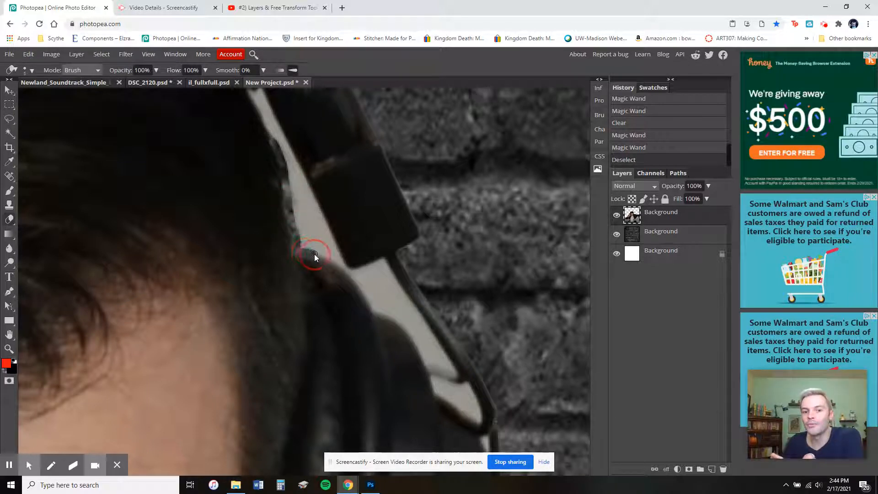
{"action": "left_click_drag", "start_coordinate": [304, 251], "coordinate": [332, 261]}
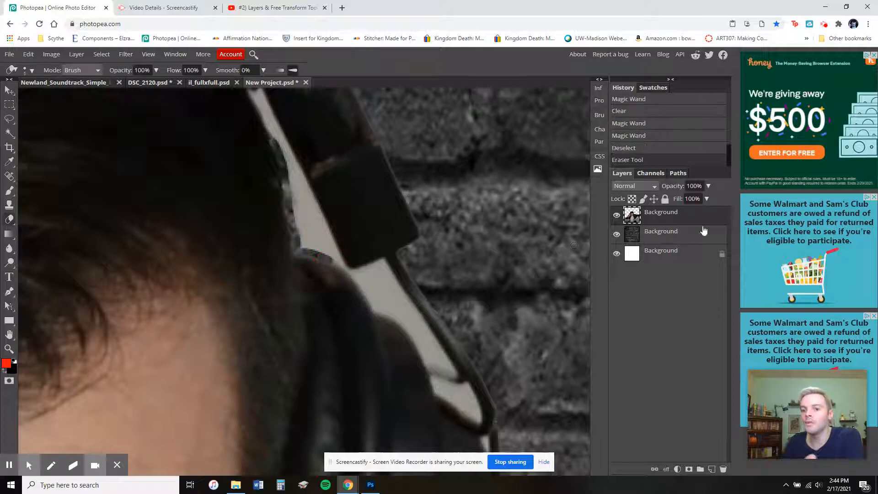
Hide the brick wall layer and erase the grey along the inner edge of the headphone band and down the ear cup.
{"action": "left_click", "coordinate": [617, 235]}
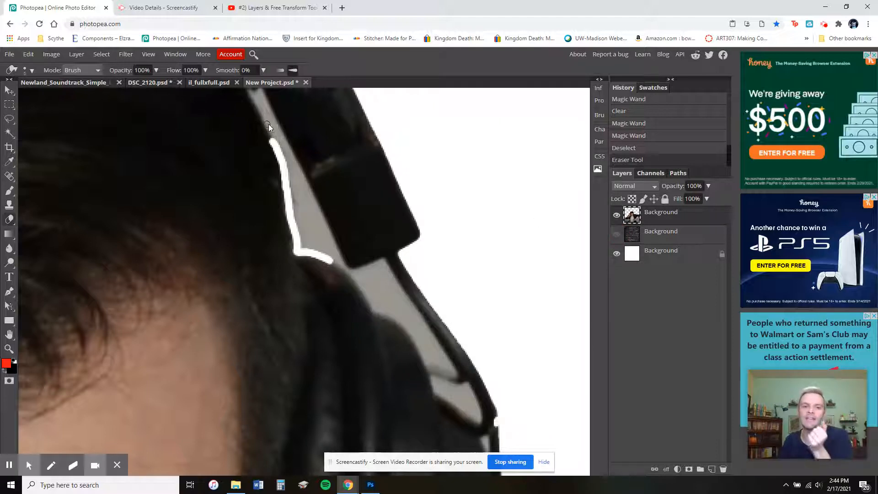
{"action": "left_click_drag", "start_coordinate": [269, 124], "coordinate": [276, 154]}
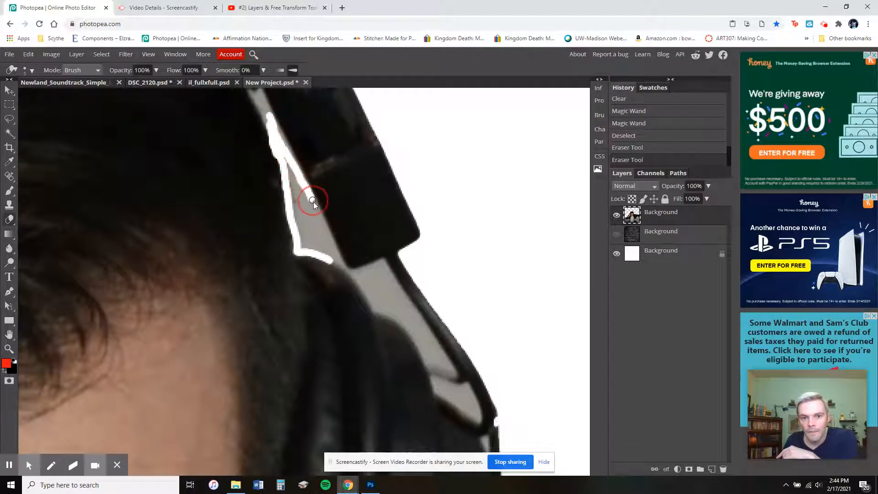
{"action": "left_click_drag", "start_coordinate": [319, 216], "coordinate": [361, 280]}
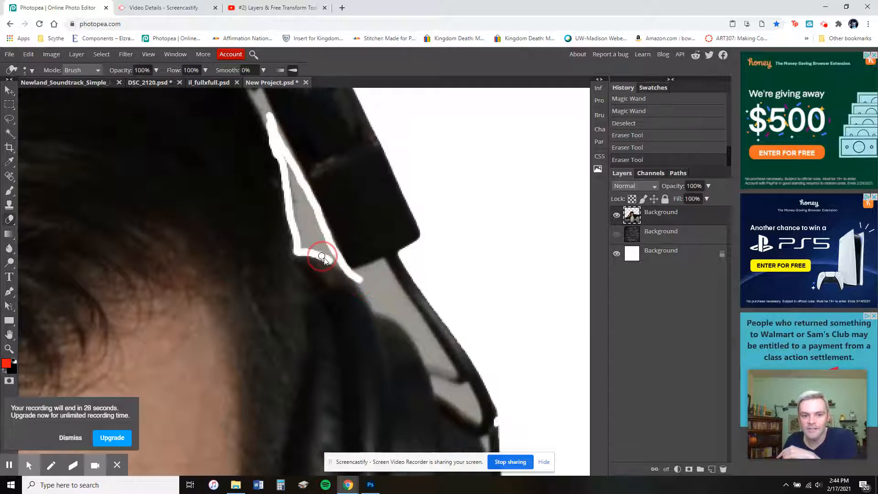
{"action": "left_click_drag", "start_coordinate": [323, 257], "coordinate": [373, 289]}
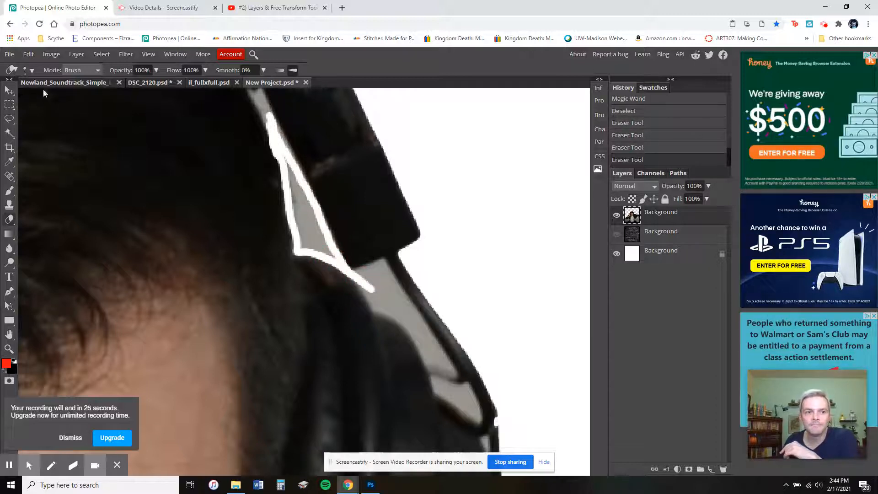
Enlarge the eraser to 13 px and erase the grey left inside the outlined gap between hair and headphone band.
{"action": "left_click", "coordinate": [32, 70]}
{"action": "left_click_drag", "start_coordinate": [43, 96], "coordinate": [47, 96]}
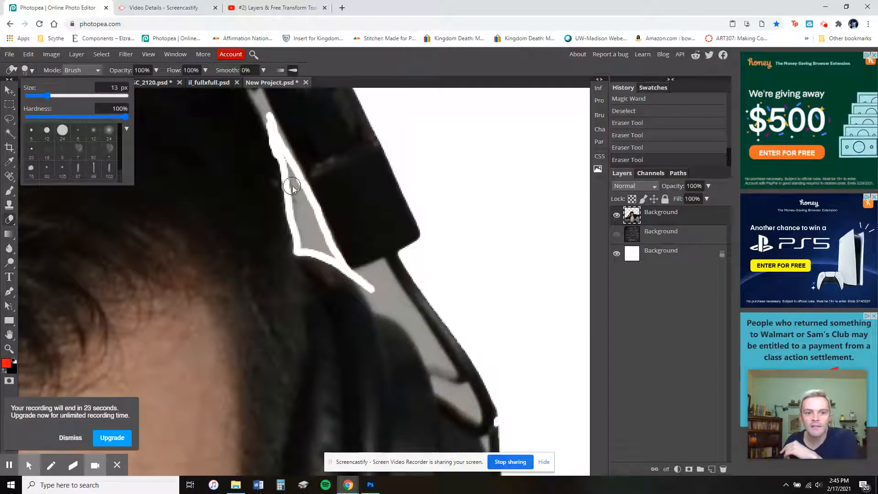
{"action": "mouse_move", "coordinate": [280, 157]}
{"action": "left_mouse_down"}
{"action": "mouse_move", "coordinate": [305, 246]}
{"action": "mouse_move", "coordinate": [332, 255]}
{"action": "mouse_move", "coordinate": [299, 192]}
{"action": "left_mouse_up"}
Fit the whole image in view to examine the overall cutout of the man.
{"action": "left_click", "coordinate": [9, 349]}
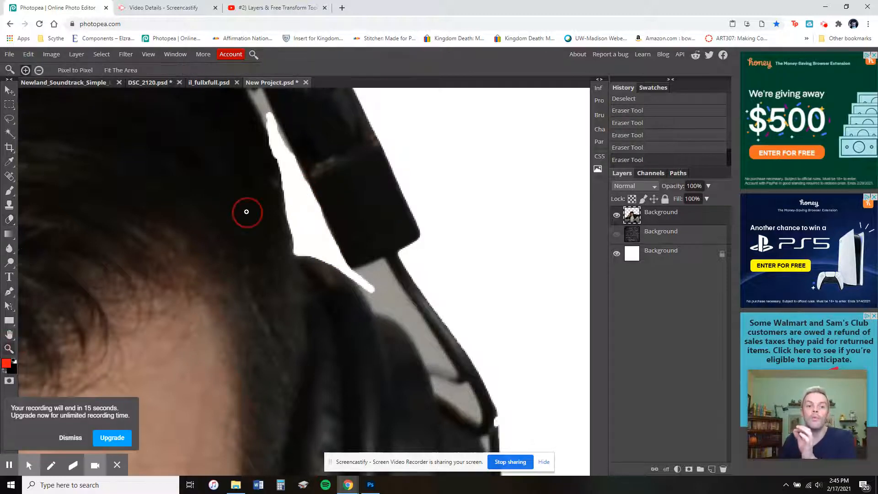
{"action": "right_click", "coordinate": [246, 212]}
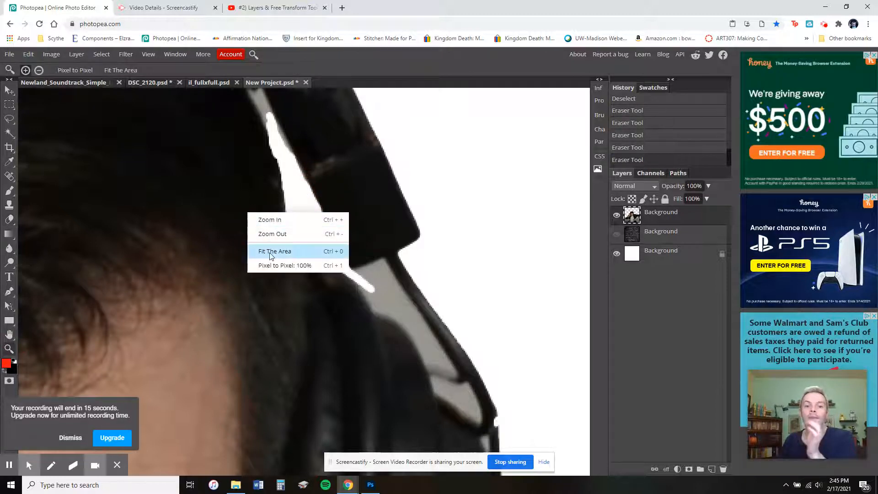
{"action": "left_click", "coordinate": [303, 173]}
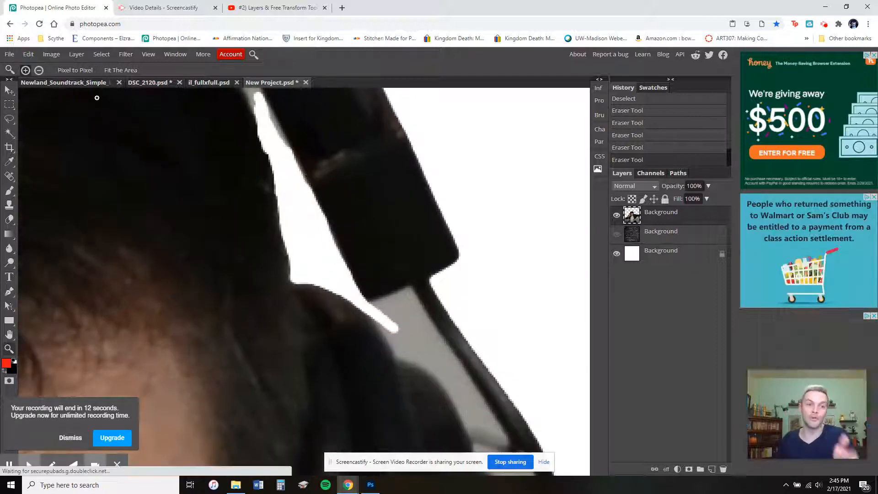
{"action": "left_click", "coordinate": [120, 70]}
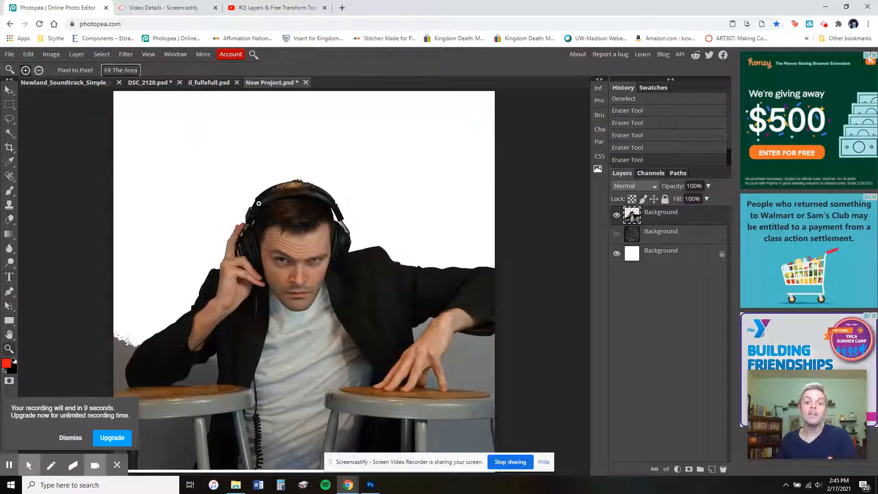